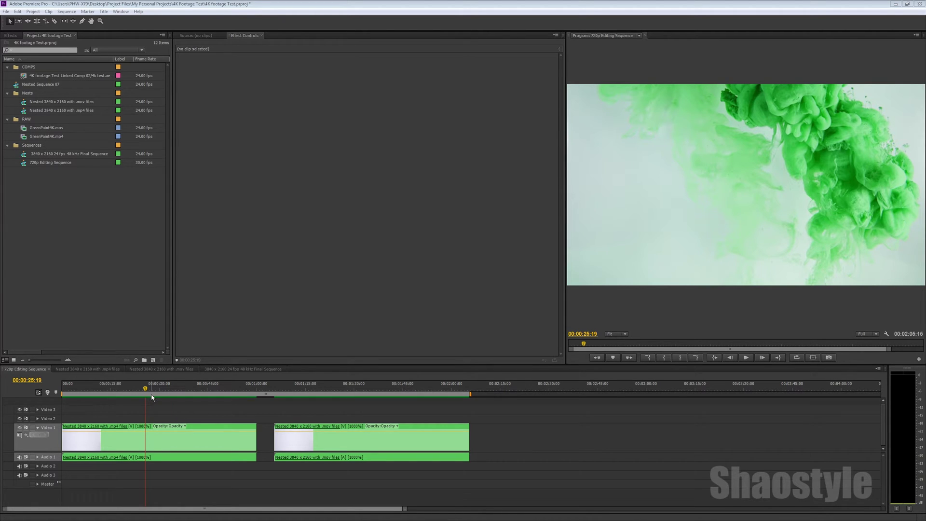
Scrub the playhead through the first nested .mp4 clip to find the red frames.
{"action": "left_click", "coordinate": [111, 390]}
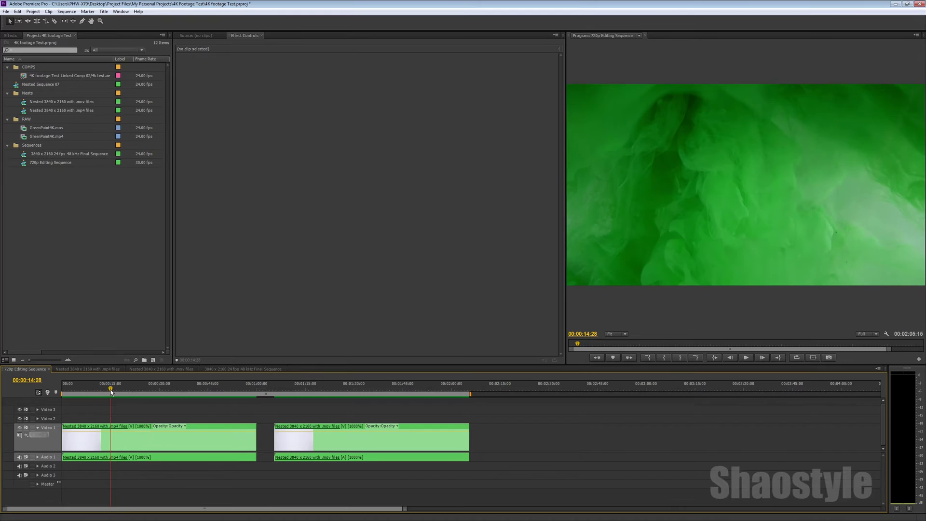
{"action": "mouse_move", "coordinate": [111, 391]}
{"action": "left_mouse_down"}
{"action": "mouse_move", "coordinate": [126, 395]}
{"action": "mouse_move", "coordinate": [114, 395]}
{"action": "left_mouse_up"}
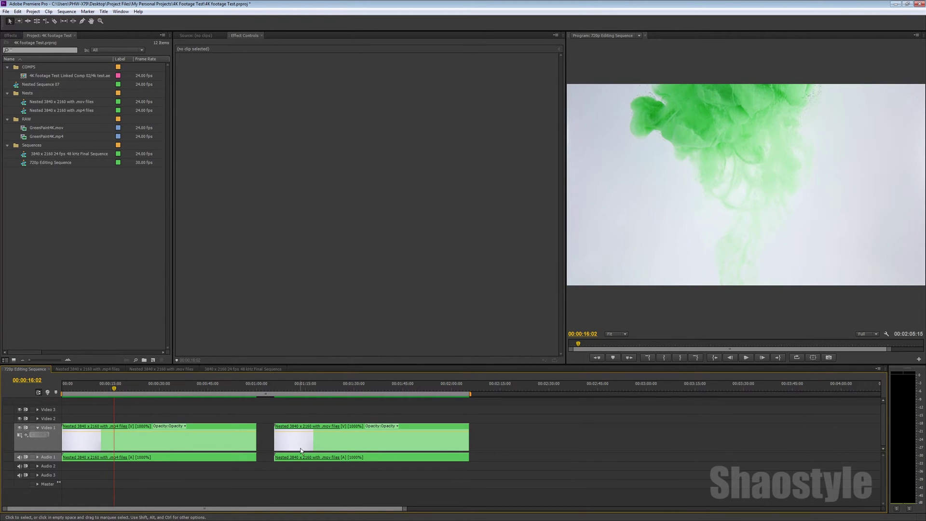
Preview GreenPaint4K.mp4 in the Source monitor, then return to the 720p Editing Sequence.
{"action": "double_click", "coordinate": [143, 444]}
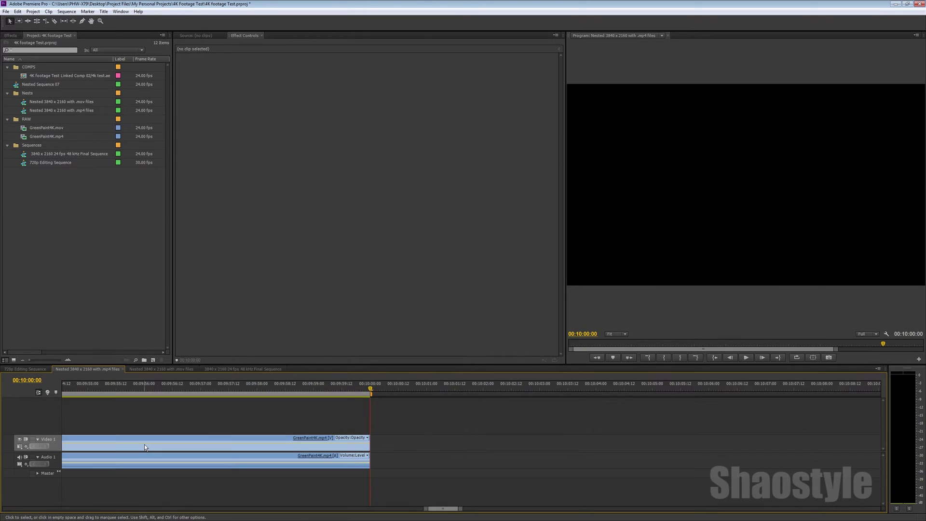
{"action": "double_click", "coordinate": [143, 444]}
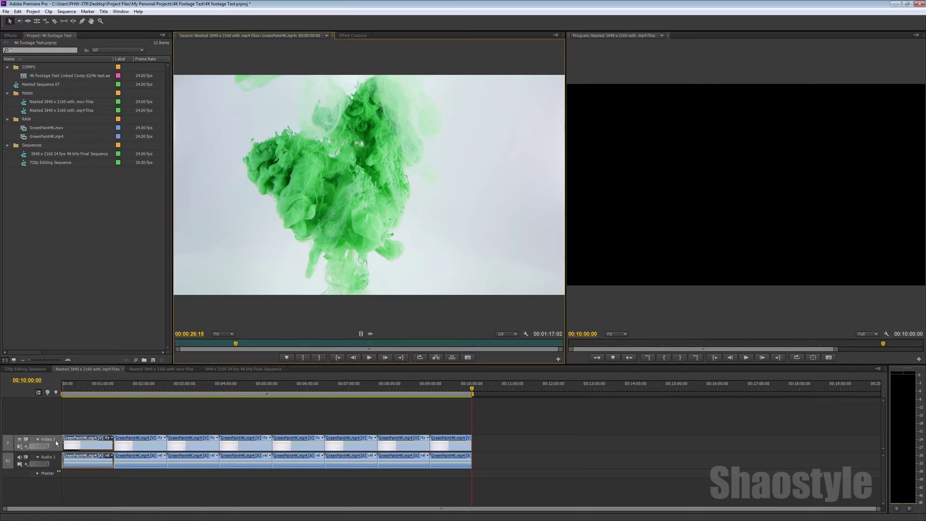
{"action": "left_click", "coordinate": [45, 369]}
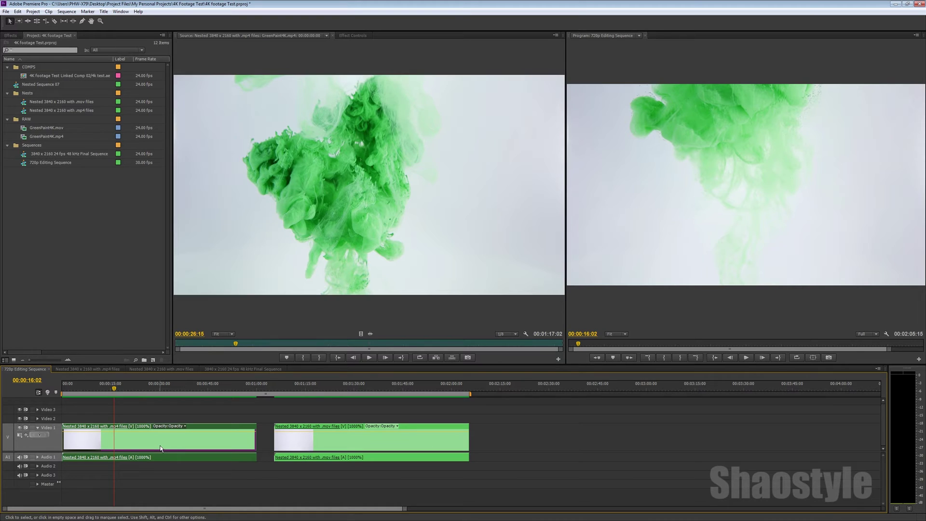
Widen the program preview, play until red frames appear, and open the nested .mov sequence.
{"action": "left_click", "coordinate": [91, 386]}
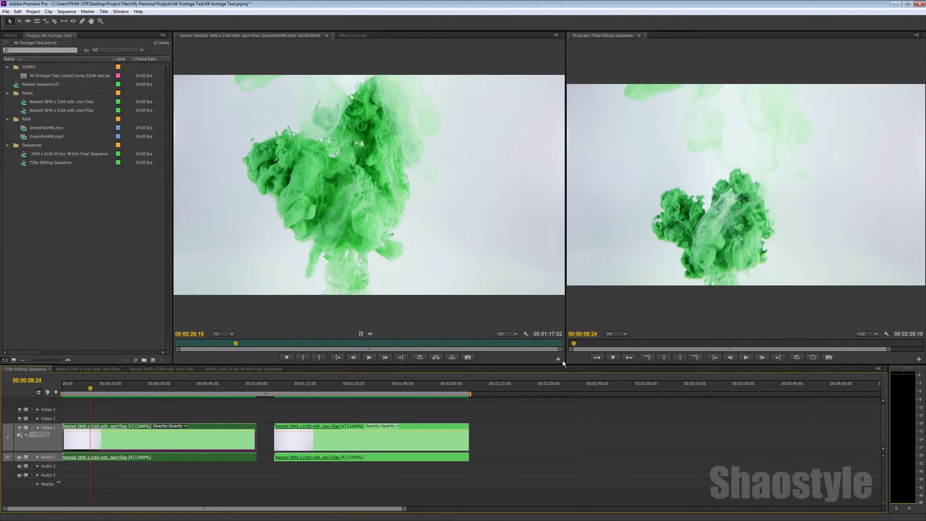
{"action": "left_click_drag", "start_coordinate": [566, 324], "coordinate": [455, 325]}
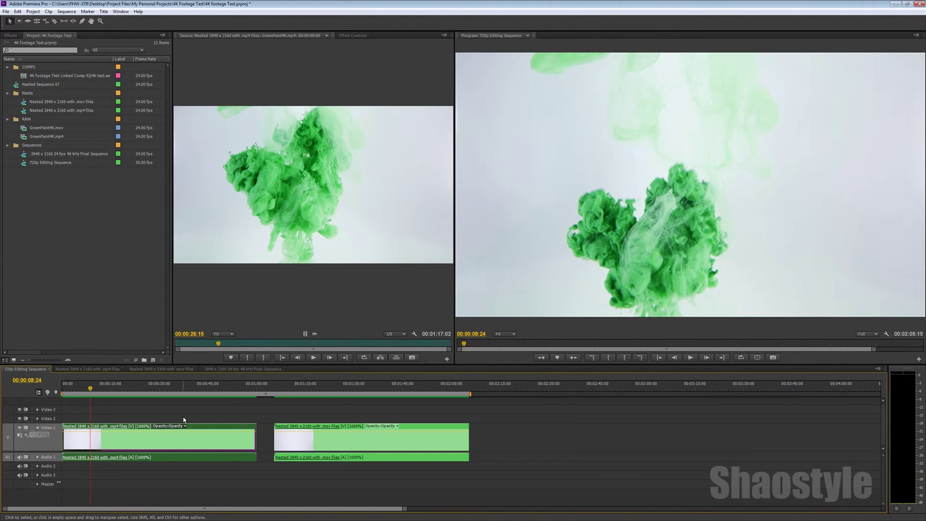
{"action": "key", "text": "space"}
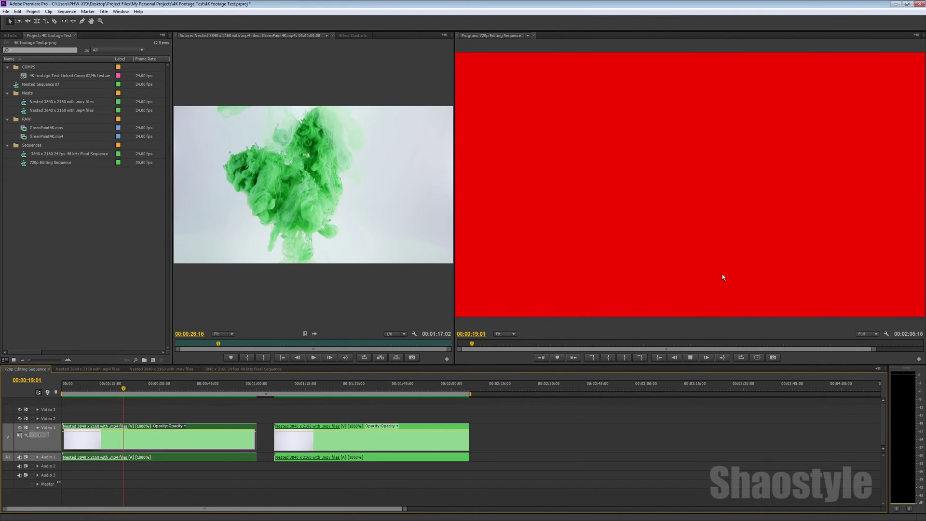
{"action": "key", "text": "space"}
{"action": "left_click", "coordinate": [289, 386]}
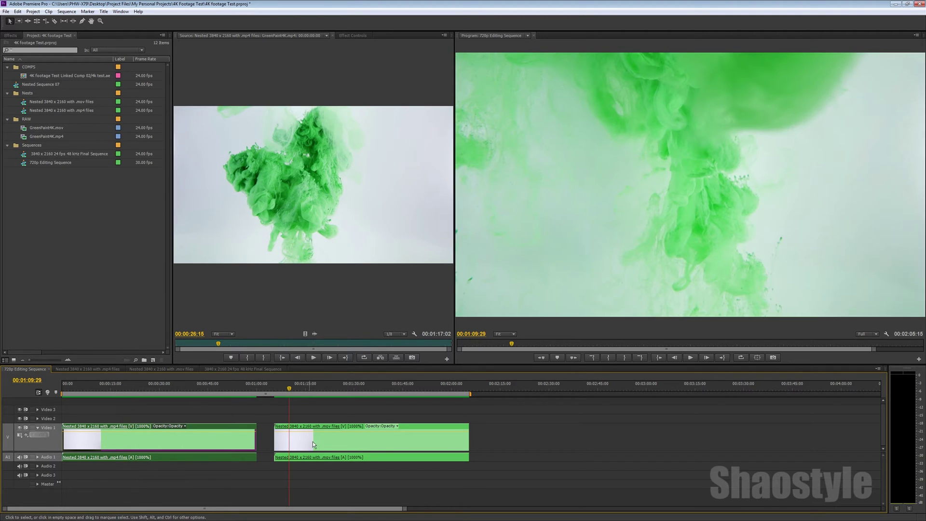
{"action": "double_click", "coordinate": [327, 440]}
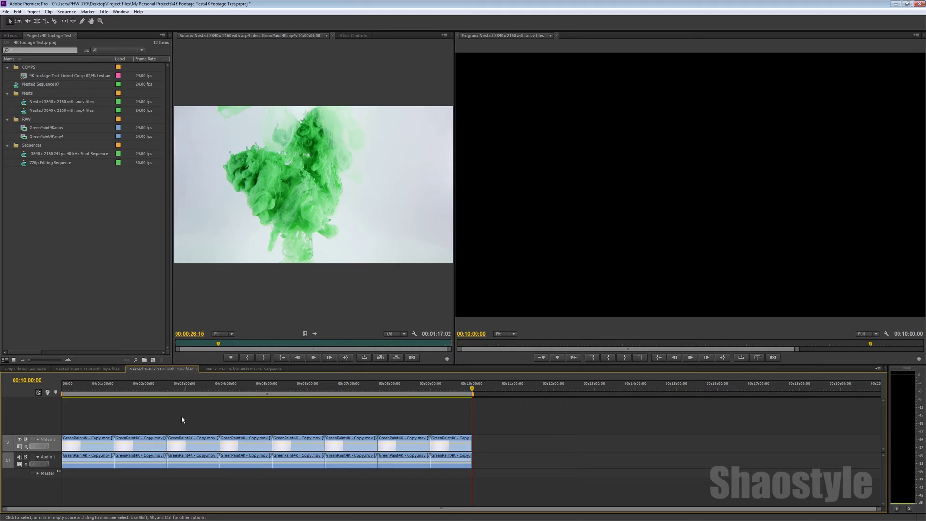
Play the .mov-based second clip in the 720p Editing Sequence, then switch to the source folder.
{"action": "left_click", "coordinate": [42, 369]}
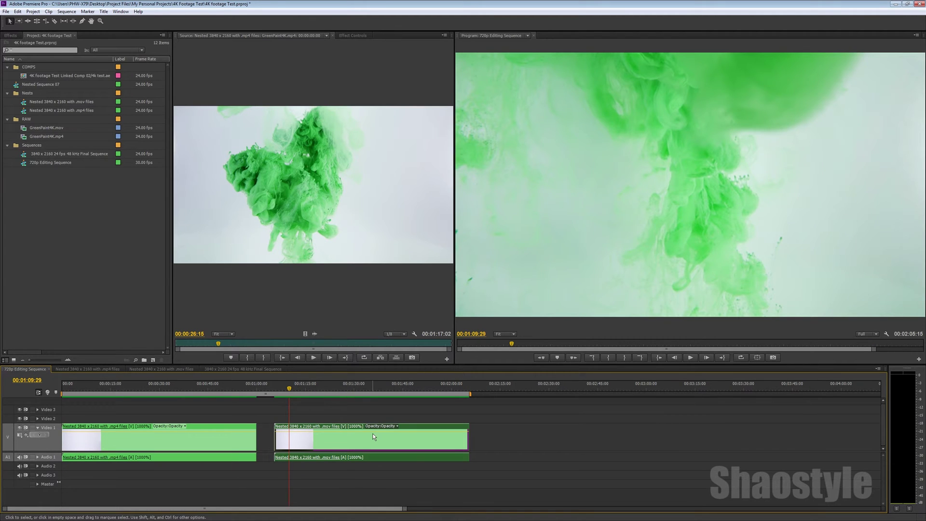
{"action": "key", "text": "space"}
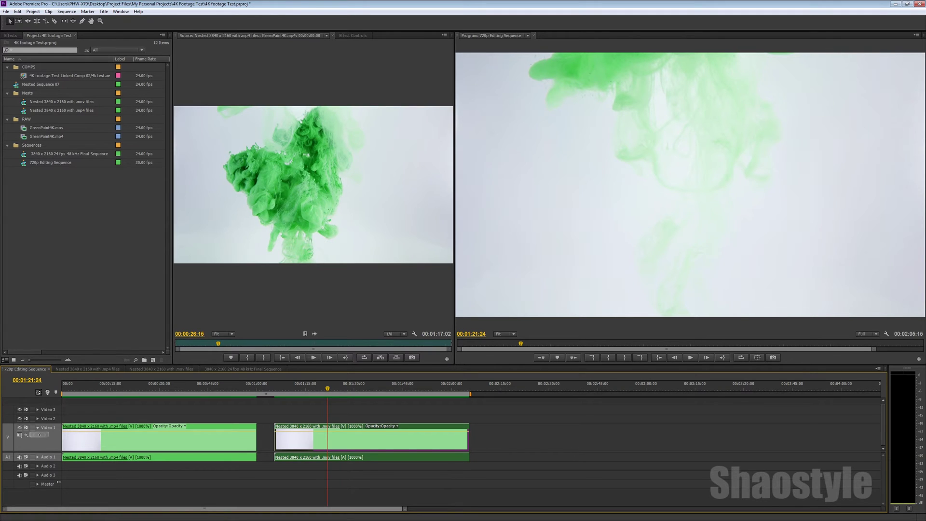
{"action": "key", "text": "alt+Tab"}
Copy GreenPaint4K.mp4 and paste a duplicate into the same folder.
{"action": "left_click", "coordinate": [522, 164]}
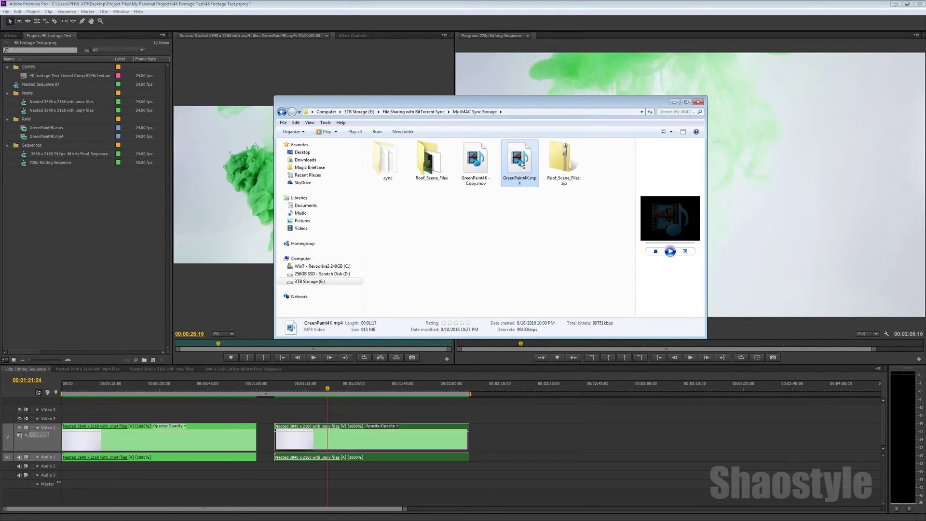
{"action": "right_click", "coordinate": [522, 164]}
{"action": "left_click", "coordinate": [543, 238]}
{"action": "left_click", "coordinate": [506, 292]}
{"action": "right_click", "coordinate": [495, 262]}
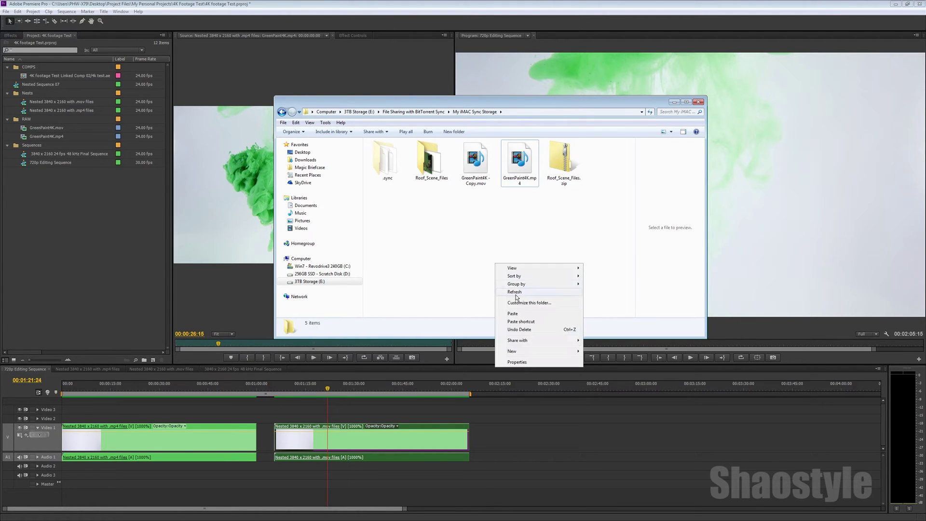
{"action": "left_click", "coordinate": [520, 316]}
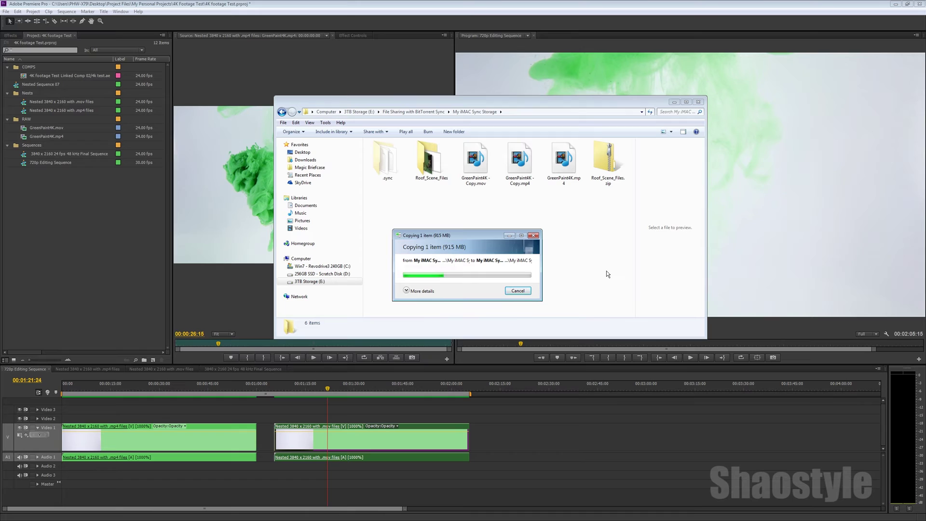
Rename the duplicate to GreenPaint4K.mov and confirm the extension change.
{"action": "right_click", "coordinate": [520, 173]}
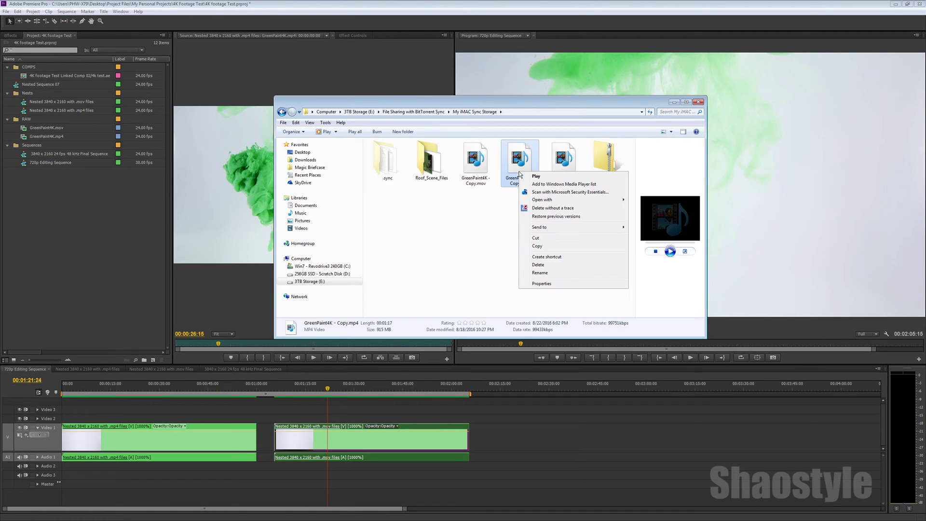
{"action": "left_click", "coordinate": [546, 273]}
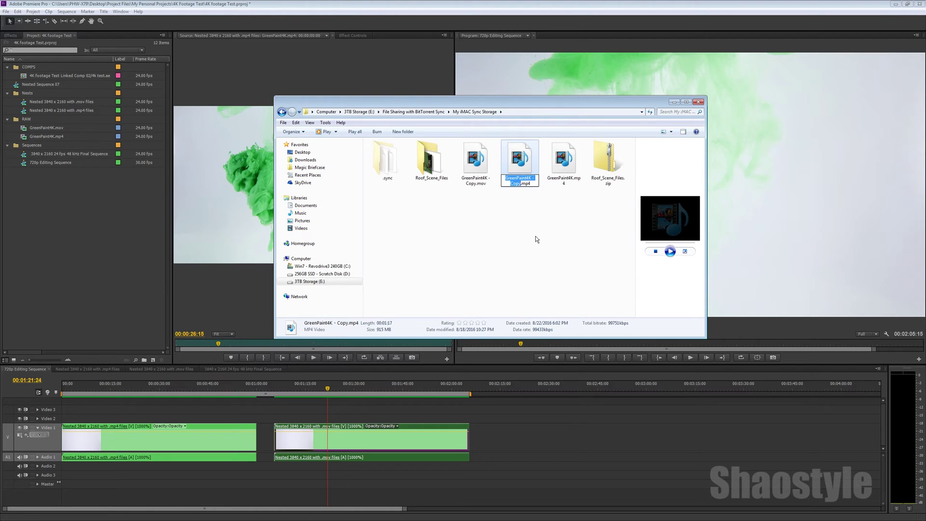
{"action": "key", "text": "BackSpace"}
{"action": "key", "text": "BackSpace"}
{"action": "type", "text": "ov"}
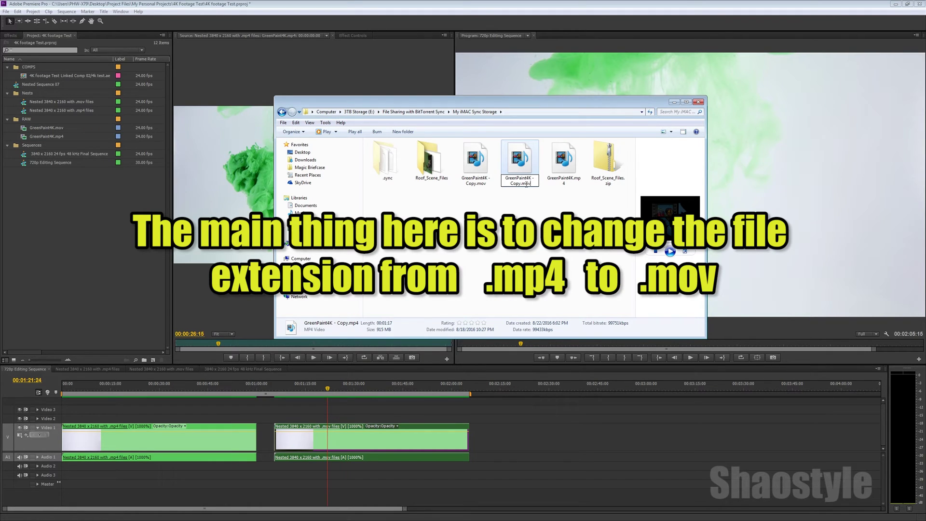
{"action": "left_click", "coordinate": [522, 210]}
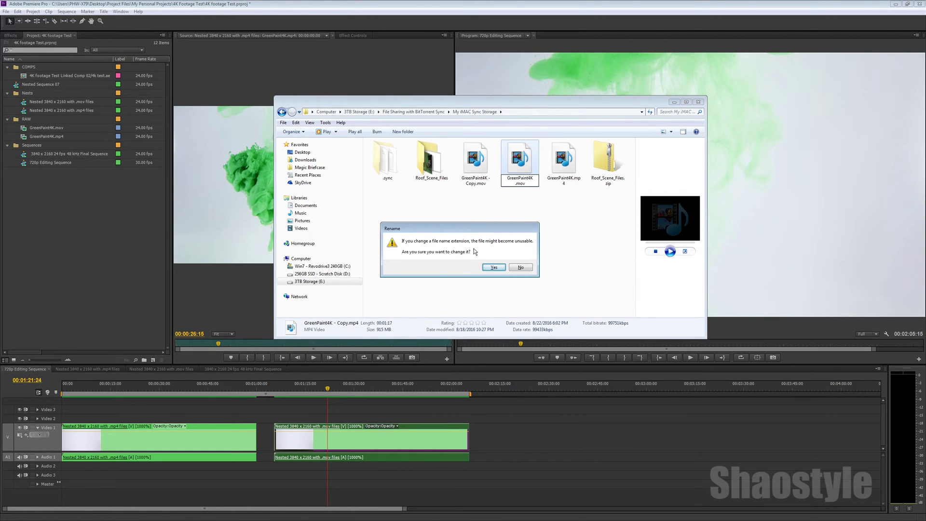
{"action": "left_click", "coordinate": [493, 267]}
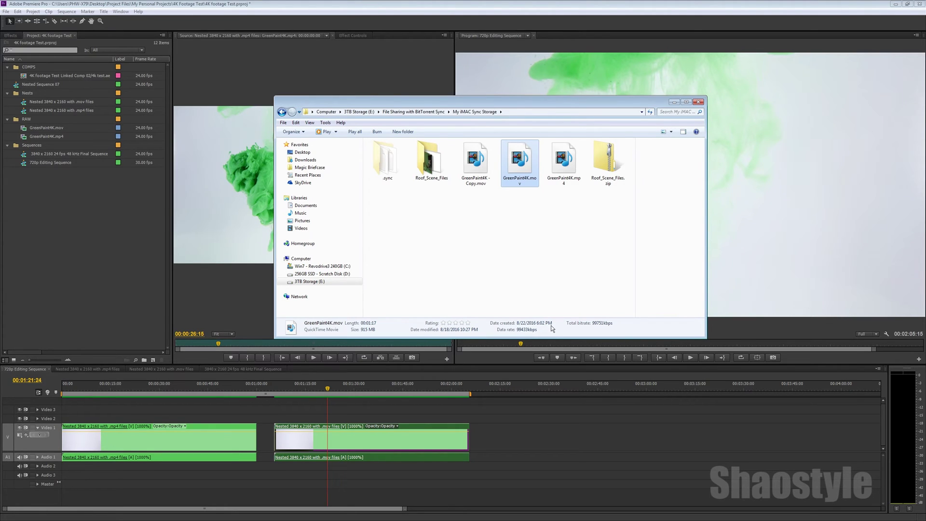
{"action": "left_click", "coordinate": [482, 211]}
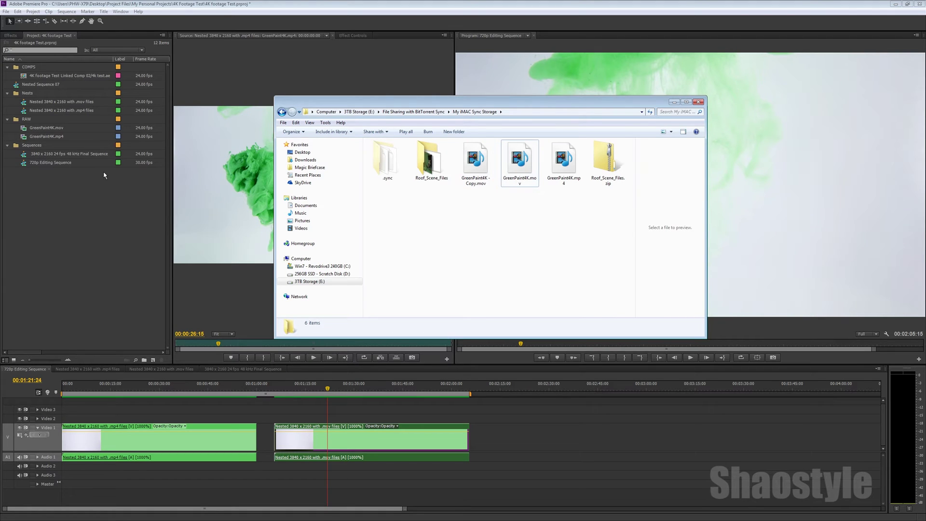
Bring Premiere Pro back to the front and briefly play the second clip.
{"action": "left_click", "coordinate": [88, 255]}
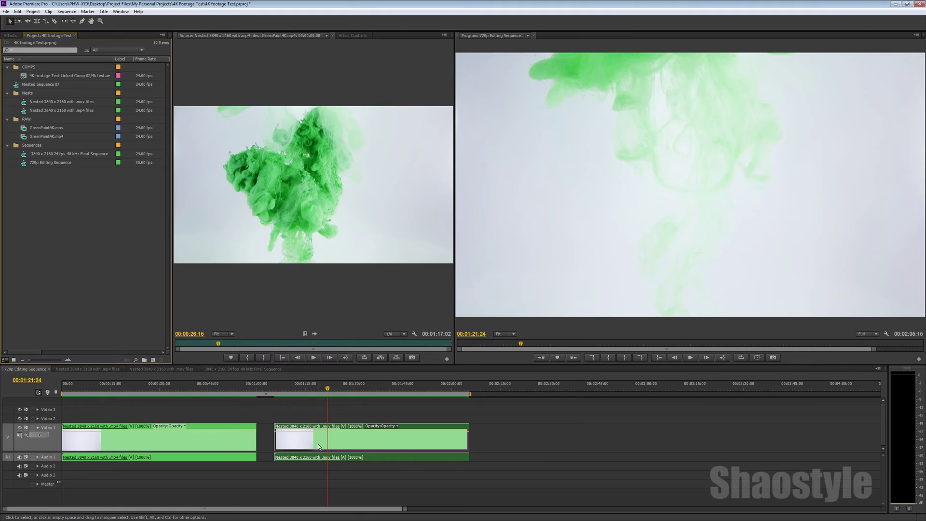
{"action": "key", "text": "space"}
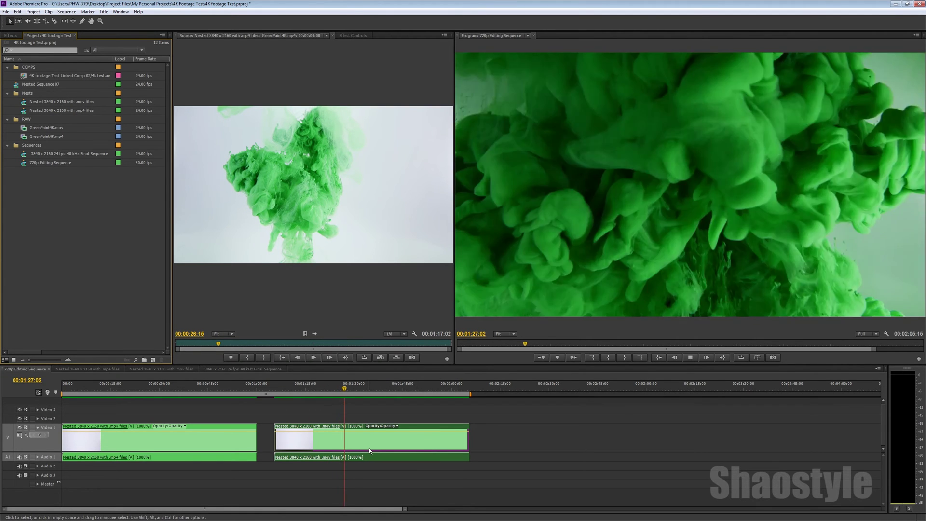
{"action": "key", "text": "space"}
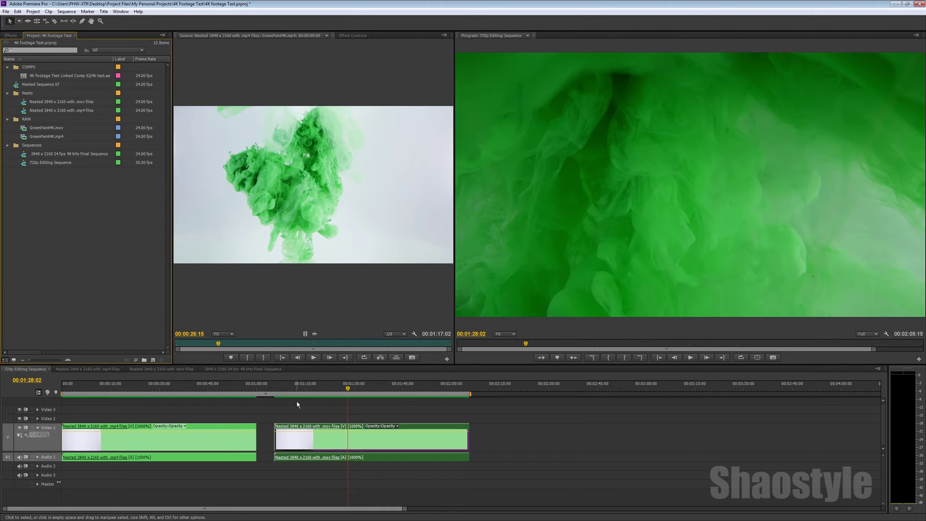
Move the playhead back into the second clip on the time ruler.
{"action": "left_click", "coordinate": [289, 389]}
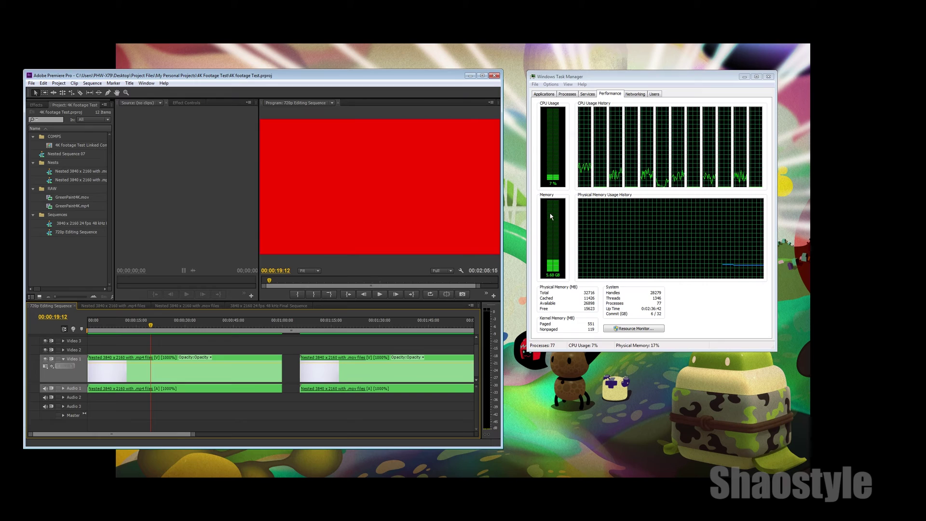
Show the computer's System information page with Win+Pause.
{"action": "key", "text": "super+Pause"}
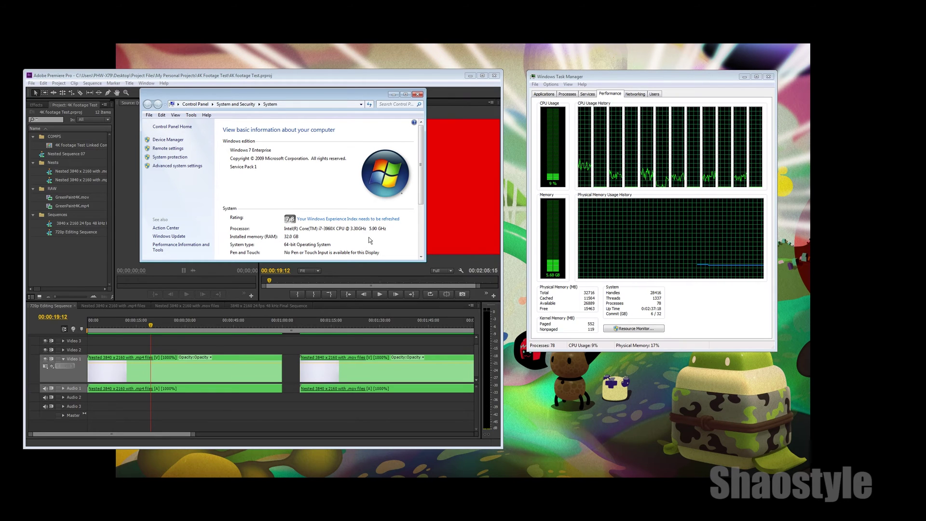
Move the System window aside and apply 999% speed to the first nested .mp4 clip.
{"action": "left_click_drag", "start_coordinate": [341, 93], "coordinate": [164, 123]}
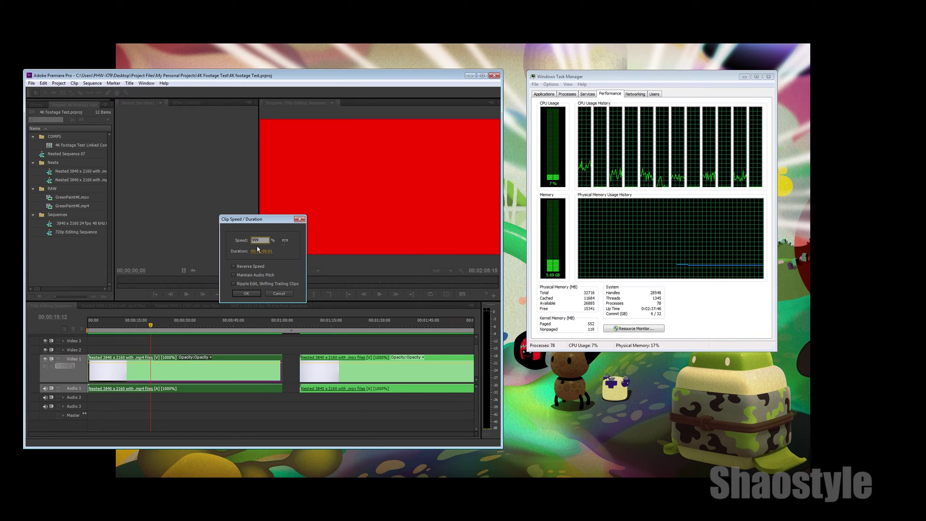
{"action": "left_click", "coordinate": [245, 292]}
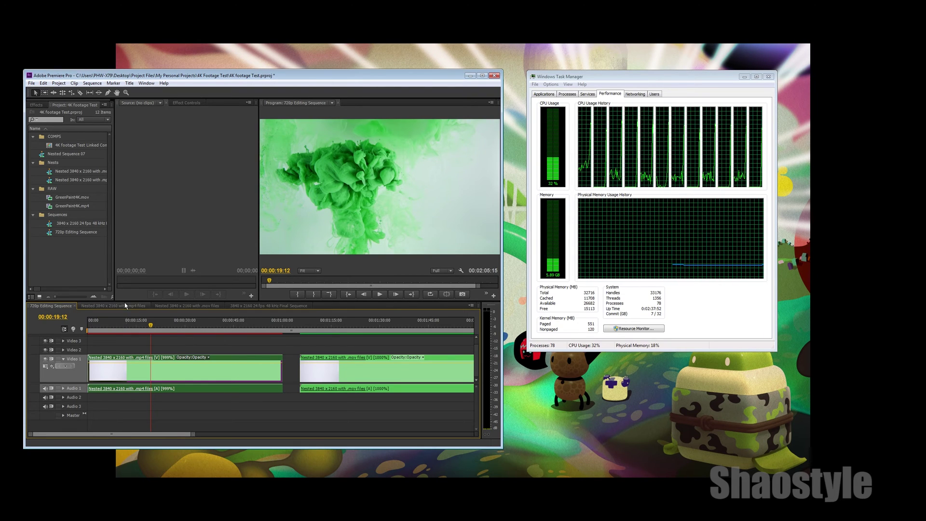
Render the sequence's video previews for the work area.
{"action": "key", "text": "Return"}
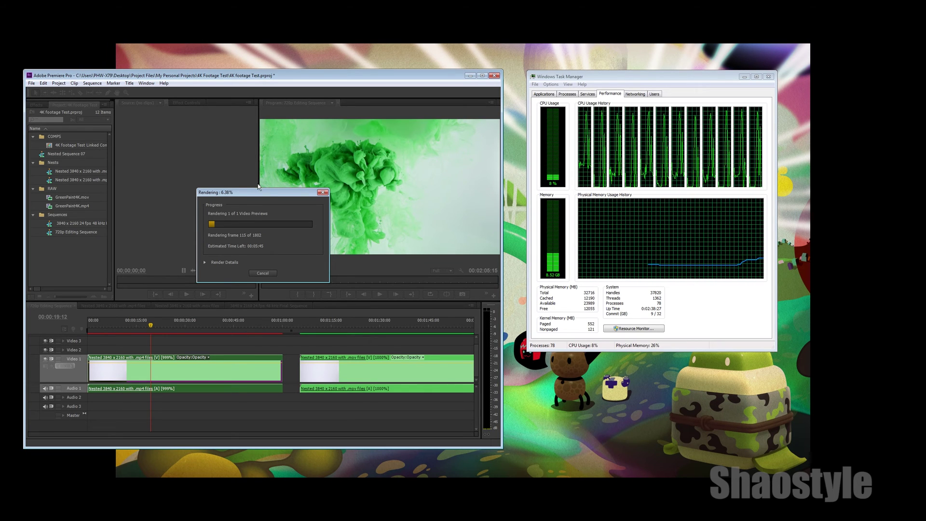
Move the render progress window up and left to watch the preview render advance past frame 370 of 1802.
{"action": "left_click_drag", "start_coordinate": [262, 190], "coordinate": [178, 135]}
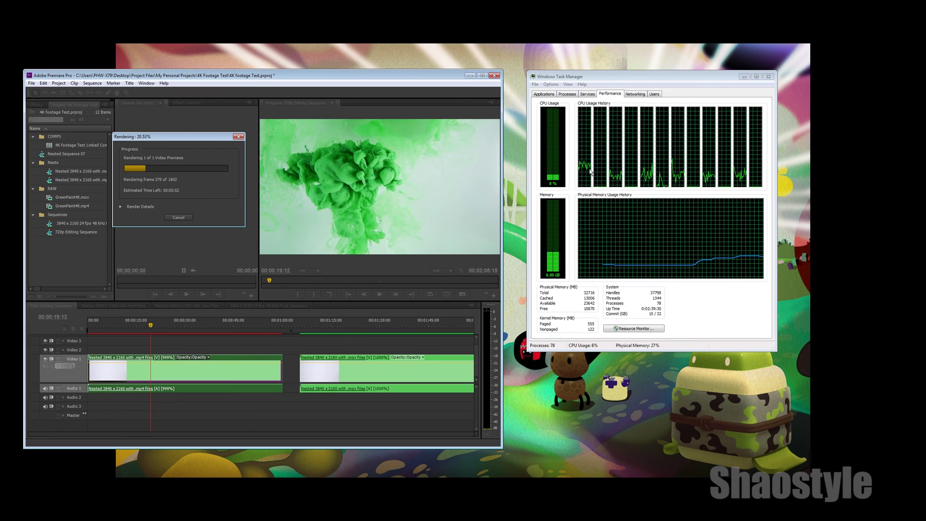